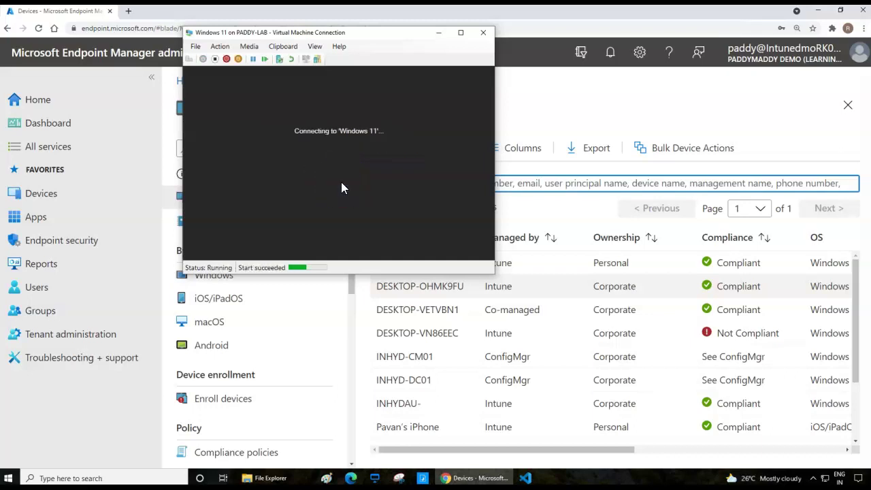
Boot the Windows 11 VM from its installation disc at the boot prompt
key("Return")
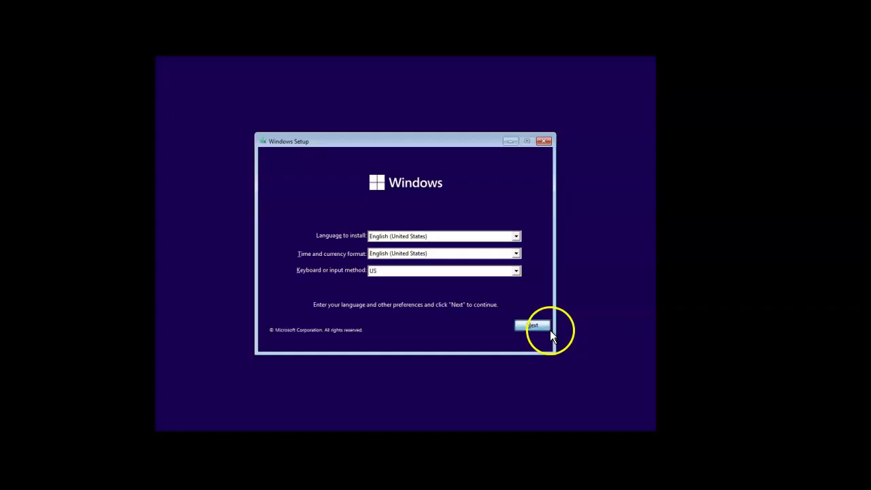
Accept the language settings and start installing Windows without a product key
left_click(541, 326)
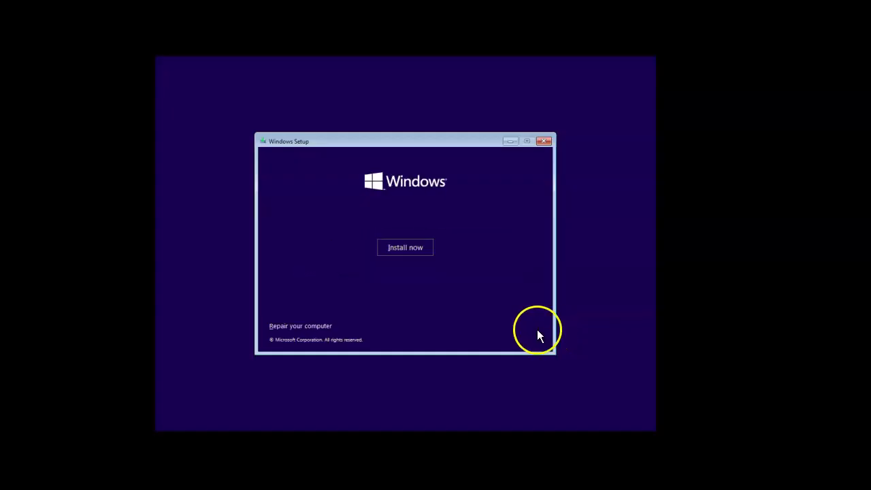
left_click(381, 250)
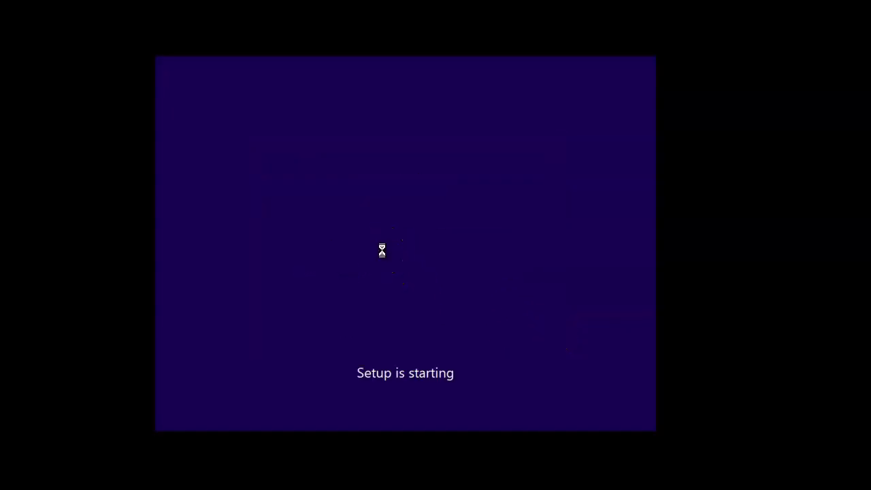
left_click(397, 246)
left_click(398, 246)
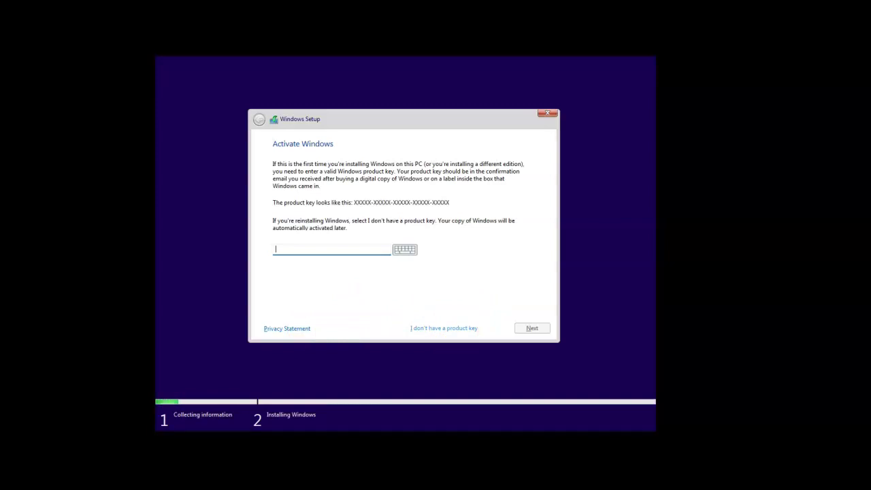
left_click(453, 329)
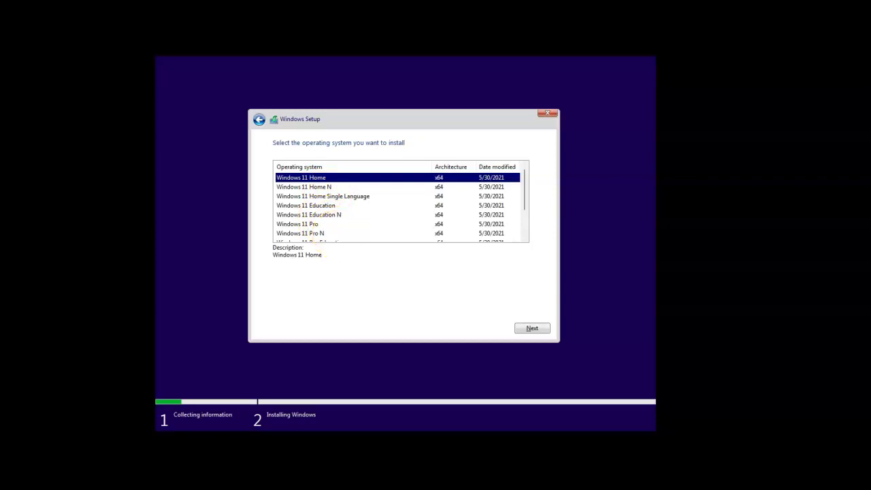
Choose Windows 11 Pro for Workstations as the edition to install
scroll(336, 240, "down", 2)
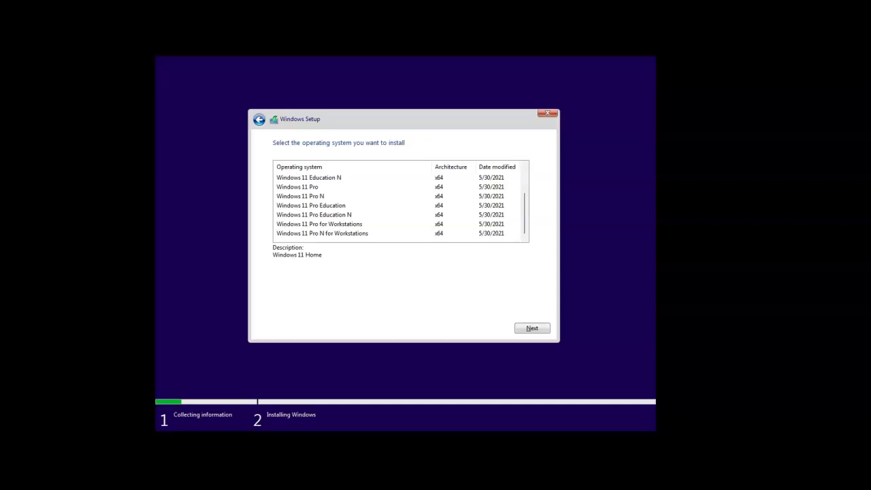
left_click(340, 224)
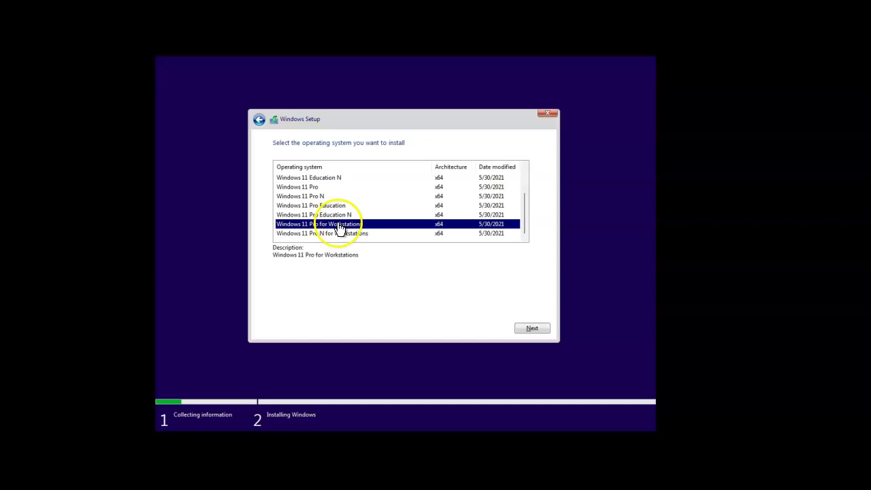
left_click(532, 328)
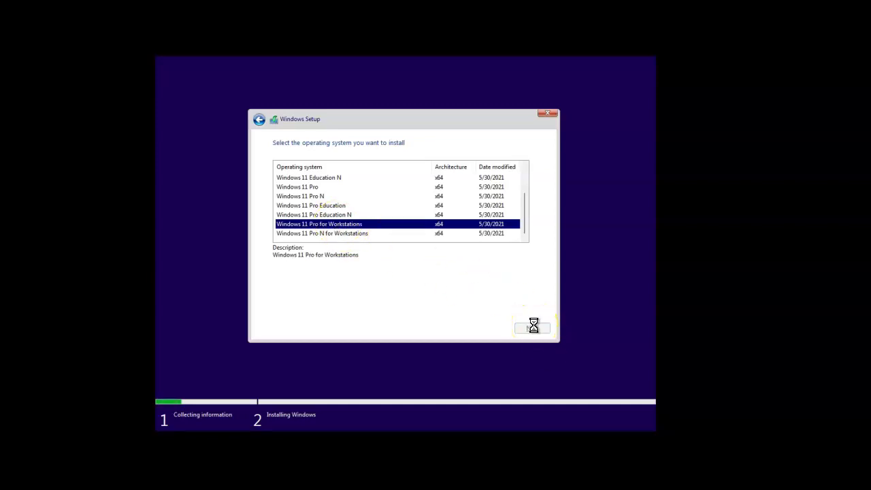
Accept the license terms and run a Custom install onto the 127 GB unallocated Drive 0
left_click(457, 307)
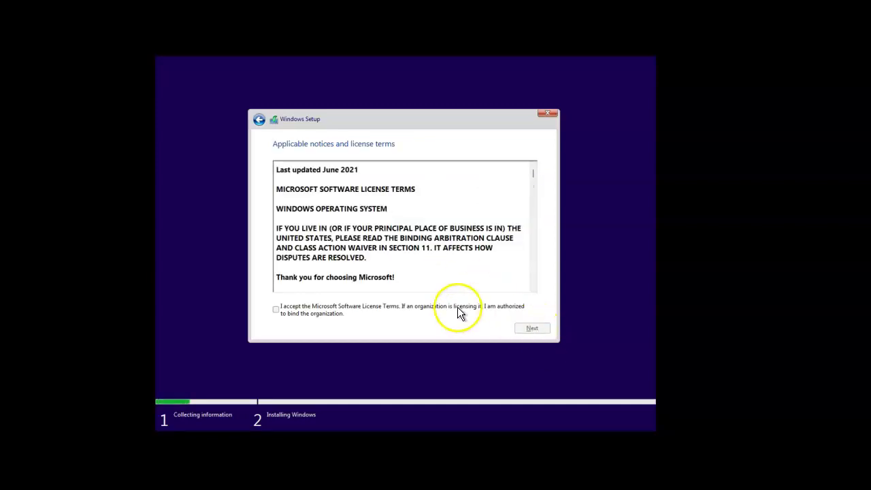
left_click(526, 326)
left_click(453, 255)
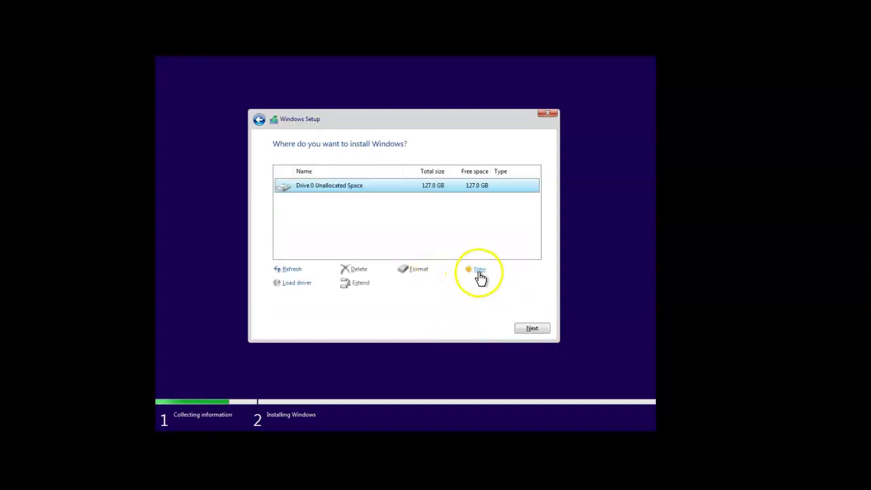
left_click(532, 329)
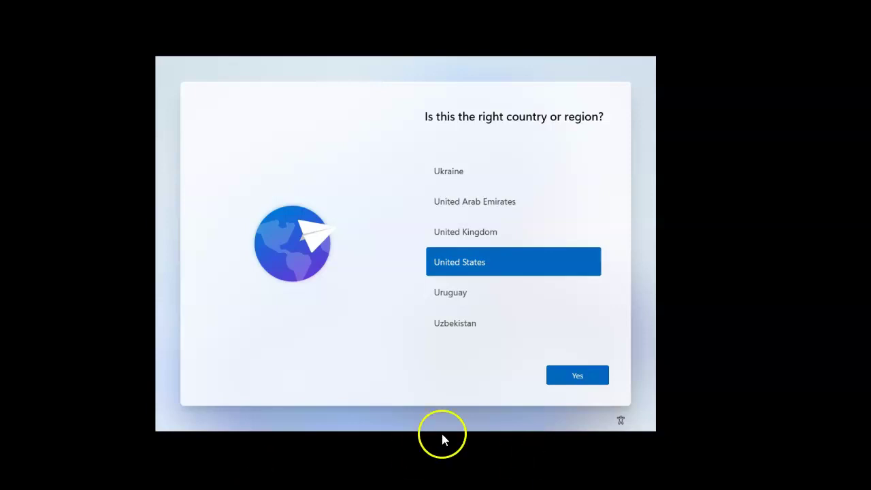
Keep United States as the region and continue toward the setup-type question
mouse_move(289, 174)
left_mouse_down()
mouse_move(350, 270)
mouse_move(252, 160)
left_mouse_up()
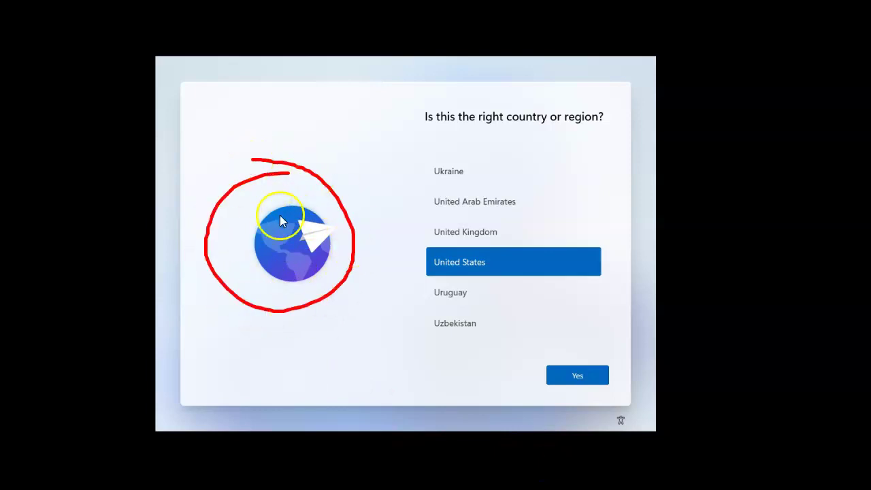
left_click_drag(207, 369, 352, 272)
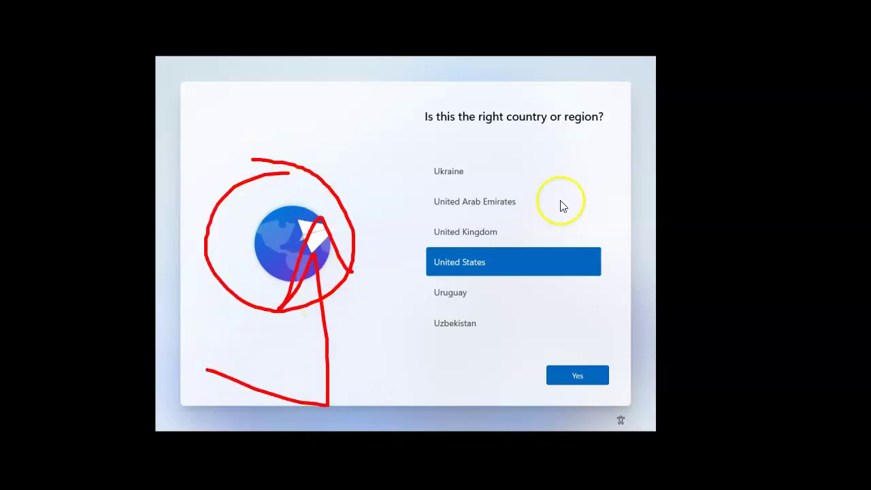
mouse_move(407, 70)
left_mouse_down()
mouse_move(385, 414)
mouse_move(639, 371)
left_mouse_up()
mouse_move(650, 228)
left_mouse_down()
mouse_move(484, 63)
mouse_move(405, 81)
left_mouse_up()
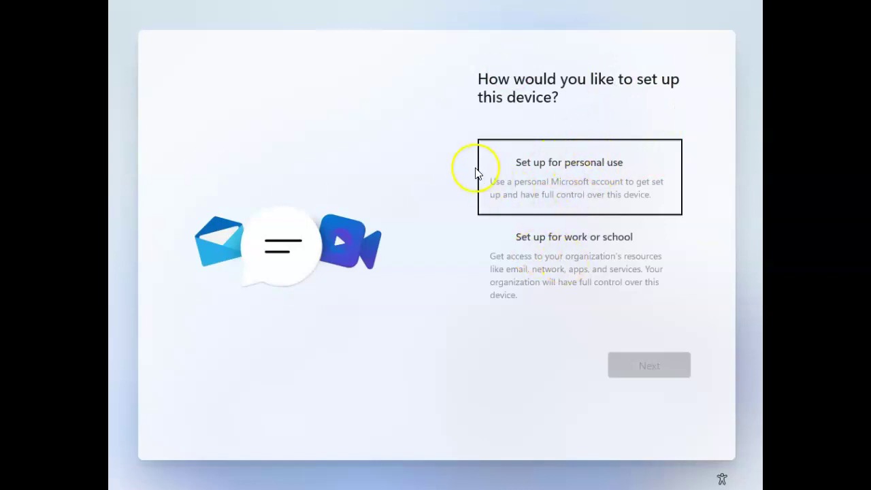
left_click_drag(456, 163, 578, 125)
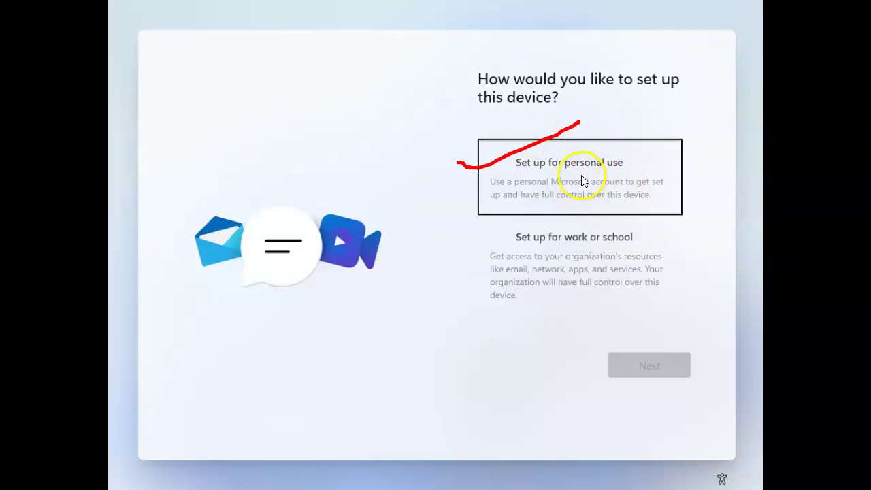
left_click_drag(573, 173, 633, 175)
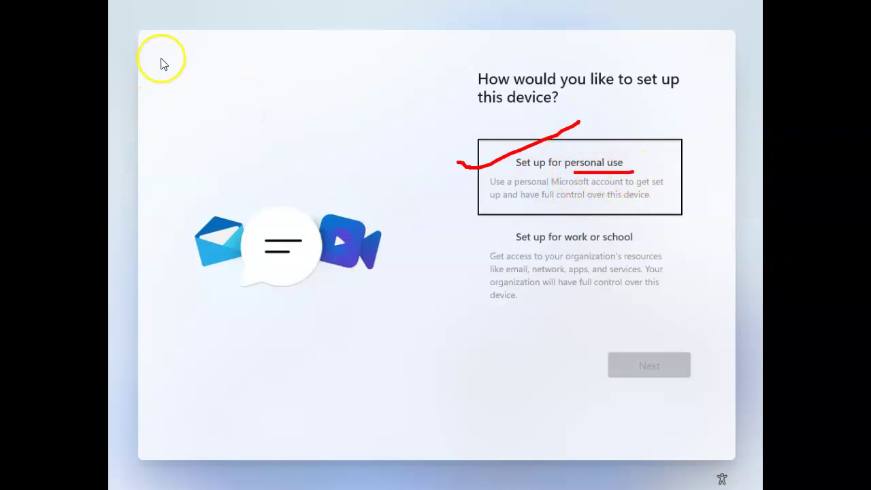
left_click_drag(160, 55, 196, 75)
left_click_drag(196, 39, 216, 71)
left_click_drag(563, 246, 608, 245)
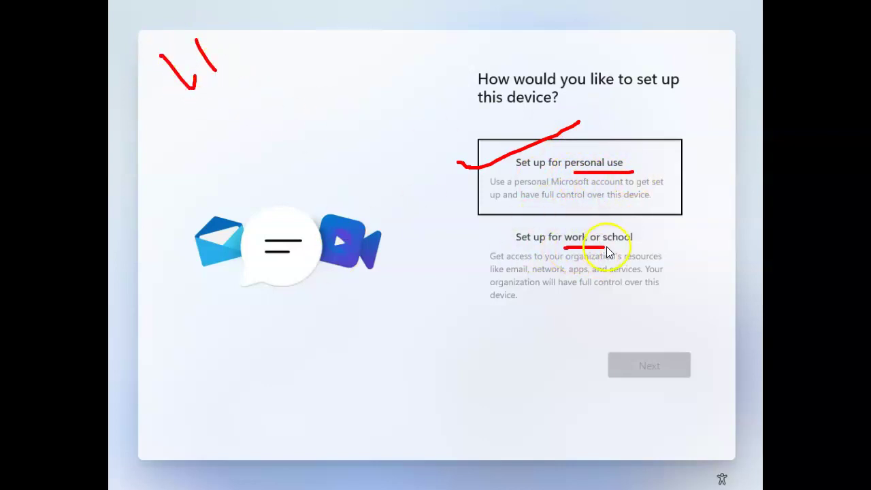
mouse_move(531, 294)
left_mouse_down()
mouse_move(511, 340)
mouse_move(442, 340)
mouse_move(451, 352)
left_mouse_up()
mouse_move(563, 289)
left_mouse_down()
mouse_move(578, 387)
mouse_move(583, 370)
left_mouse_up()
left_click_drag(633, 215, 658, 245)
mouse_move(542, 215)
left_mouse_down()
mouse_move(676, 297)
mouse_move(637, 148)
mouse_move(480, 140)
mouse_move(685, 174)
mouse_move(538, 124)
left_mouse_up()
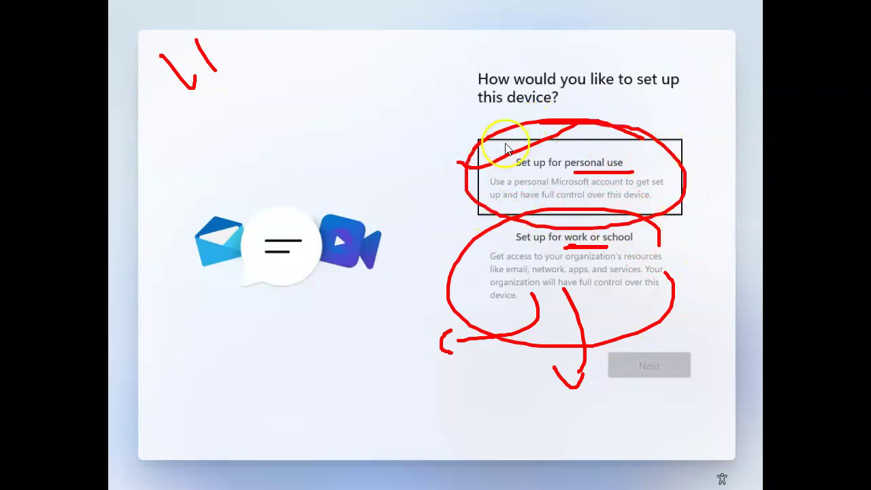
left_click_drag(511, 188, 344, 324)
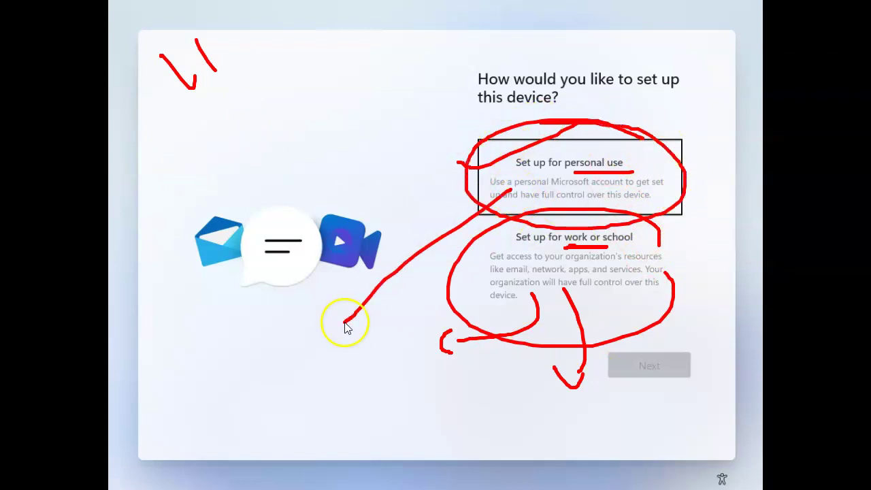
mouse_move(170, 338)
left_mouse_down()
mouse_move(200, 378)
mouse_move(179, 347)
mouse_move(254, 287)
mouse_move(301, 317)
left_mouse_up()
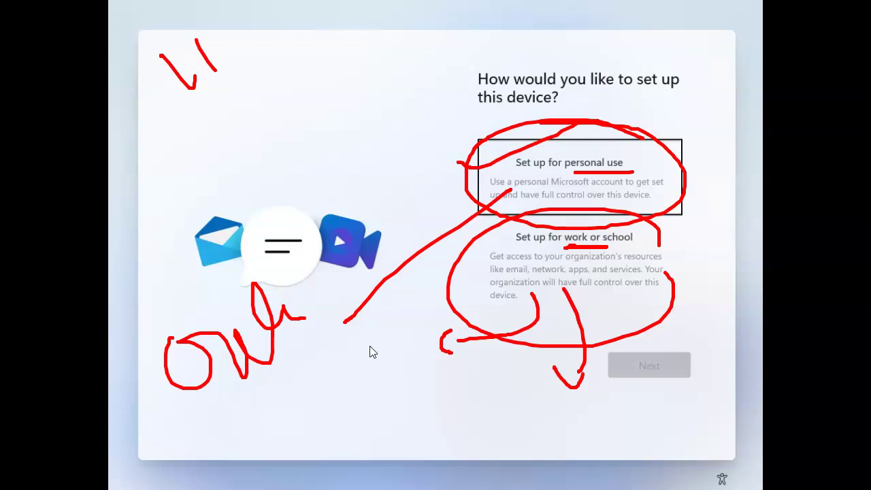
key("Escape")
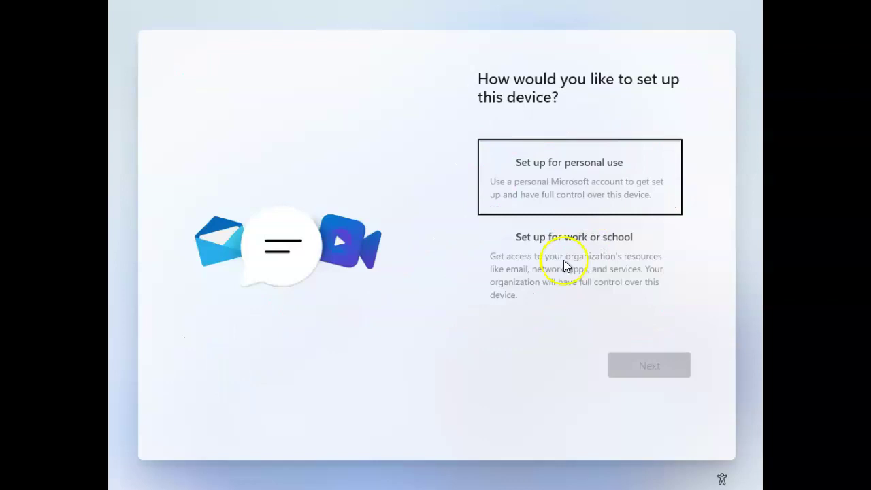
Switch from personal use to work or school setup and open its sign-in options
left_click(562, 258)
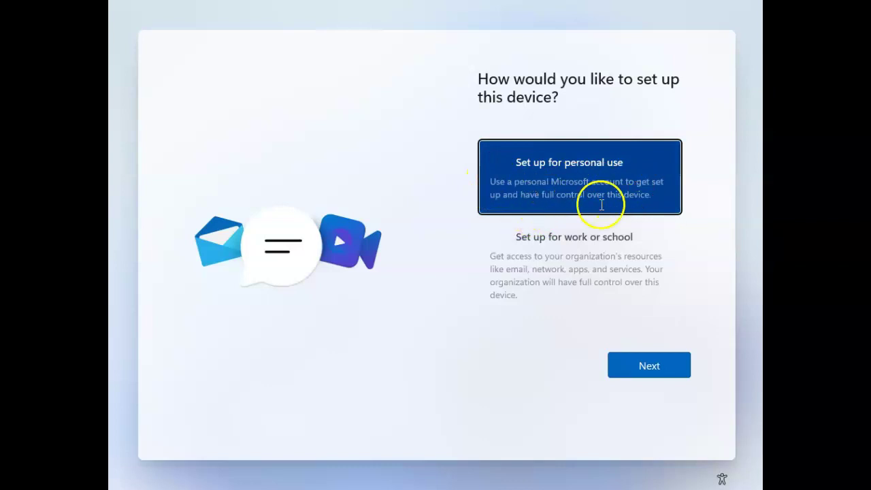
left_click(592, 240)
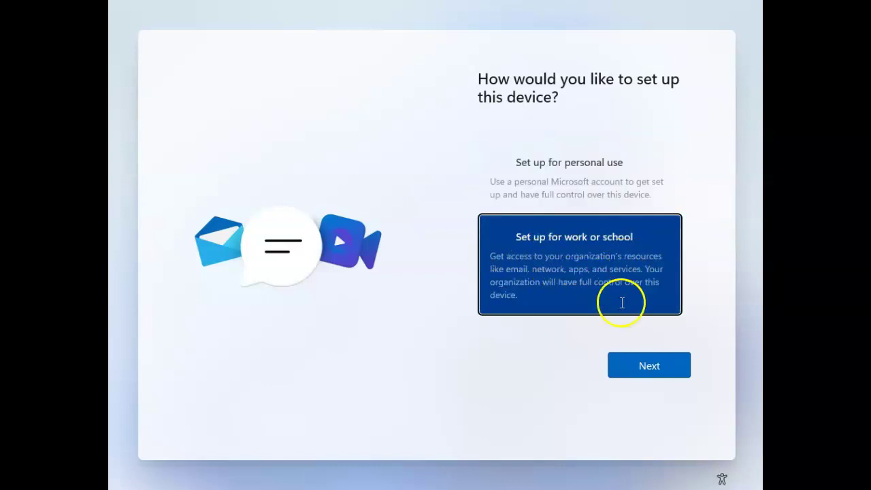
left_click(646, 376)
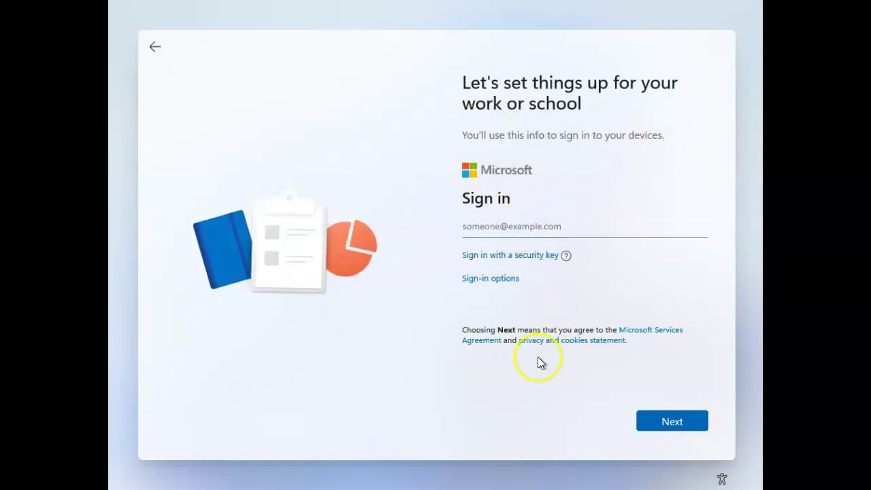
left_click(496, 278)
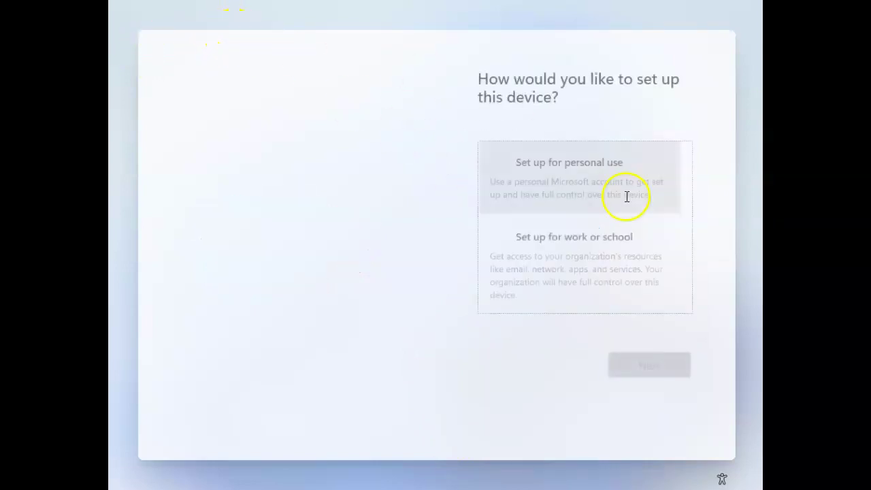
Choose personal use and pick Offline account from the sign-in options
left_click(592, 173)
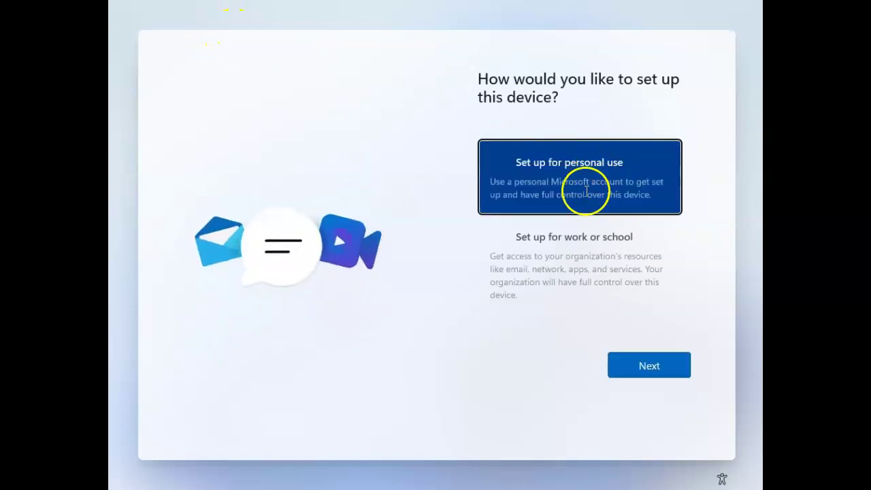
left_click(642, 370)
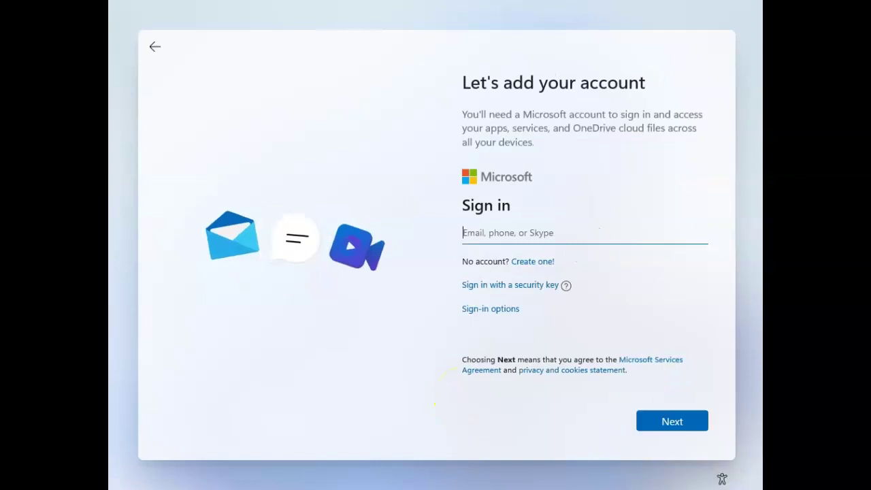
left_click(501, 310)
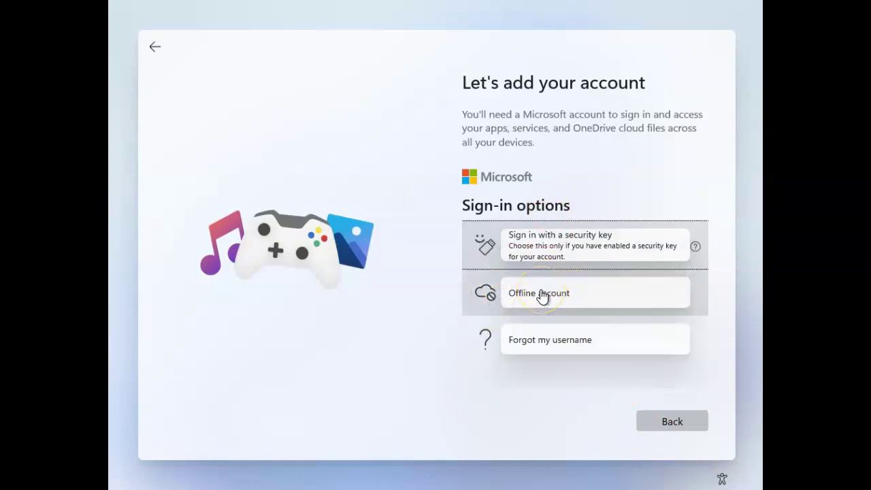
left_click(541, 295)
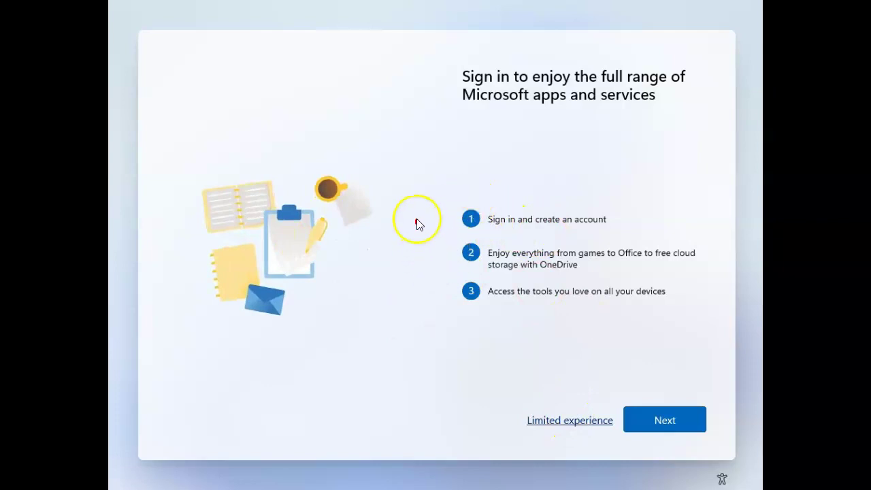
mouse_move(417, 223)
left_mouse_down()
mouse_move(579, 181)
mouse_move(663, 375)
mouse_move(653, 372)
mouse_move(685, 297)
left_mouse_up()
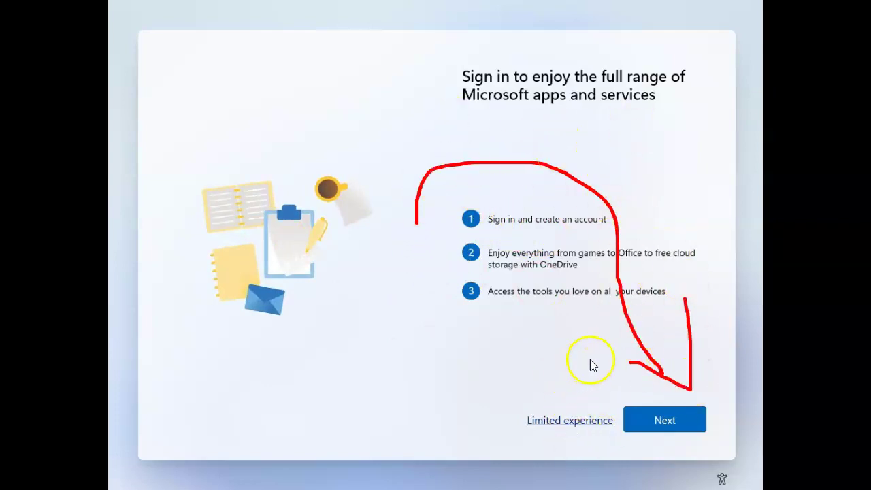
mouse_move(611, 385)
left_mouse_down()
mouse_move(591, 388)
mouse_move(517, 459)
mouse_move(622, 453)
mouse_move(606, 386)
left_mouse_up()
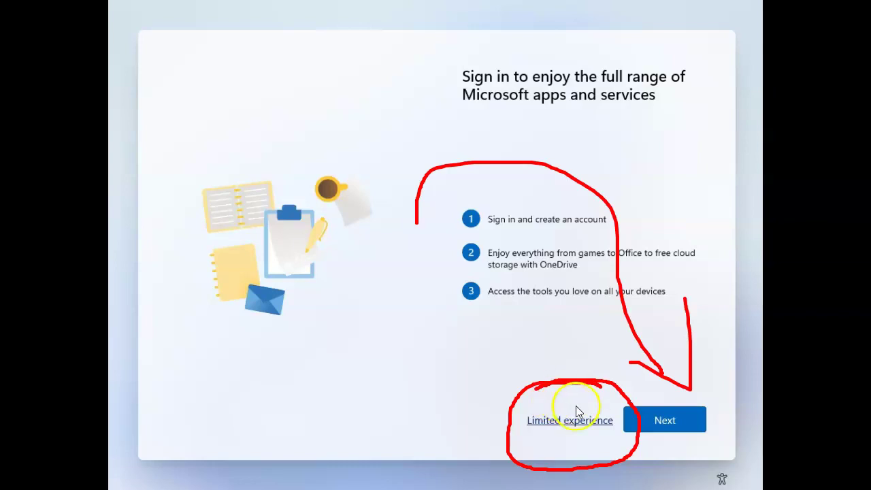
mouse_move(265, 393)
left_mouse_down()
mouse_move(270, 371)
mouse_move(517, 382)
mouse_move(528, 408)
mouse_move(566, 323)
left_mouse_up()
key("Escape")
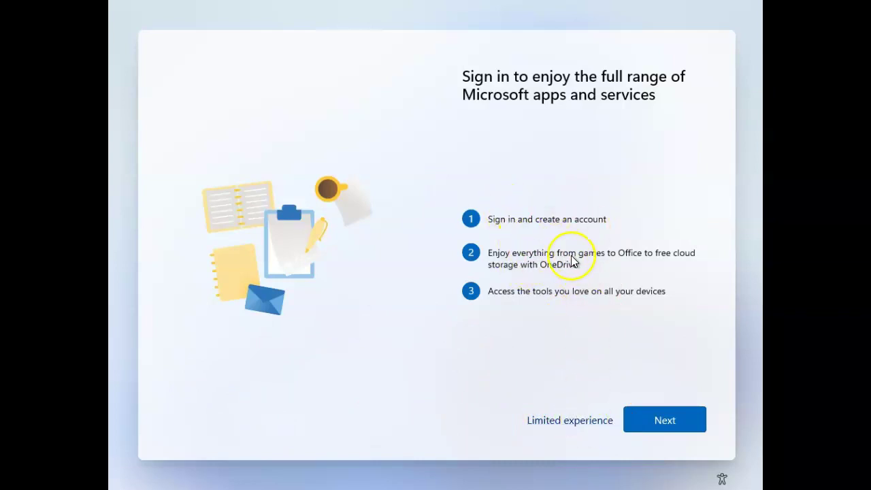
Skip Microsoft sign-in with Limited experience and enter the local user's name
left_click(570, 422)
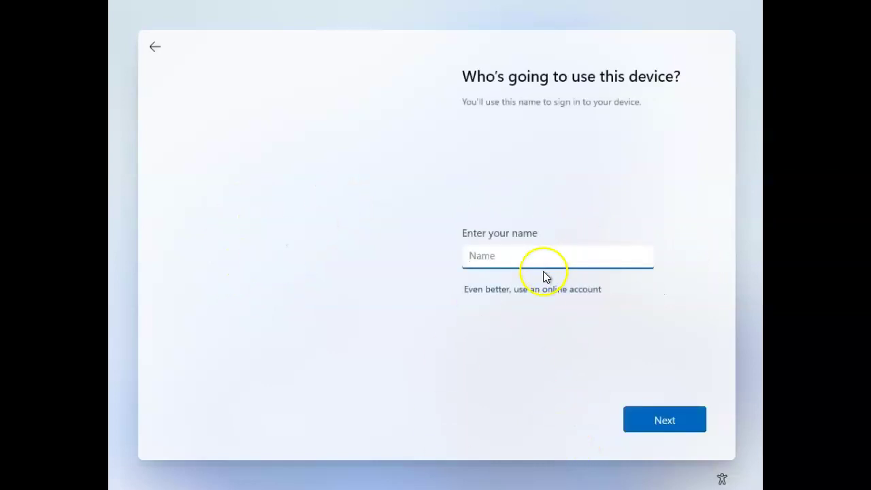
type("Paddy")
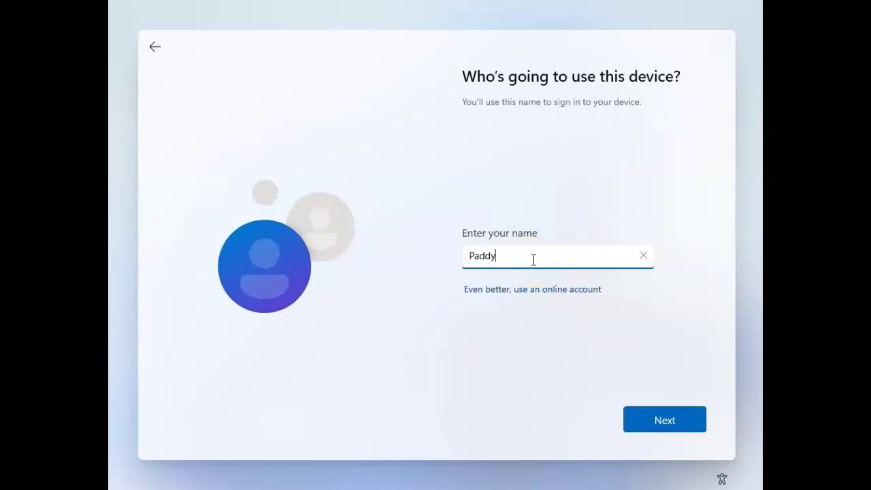
key("Return")
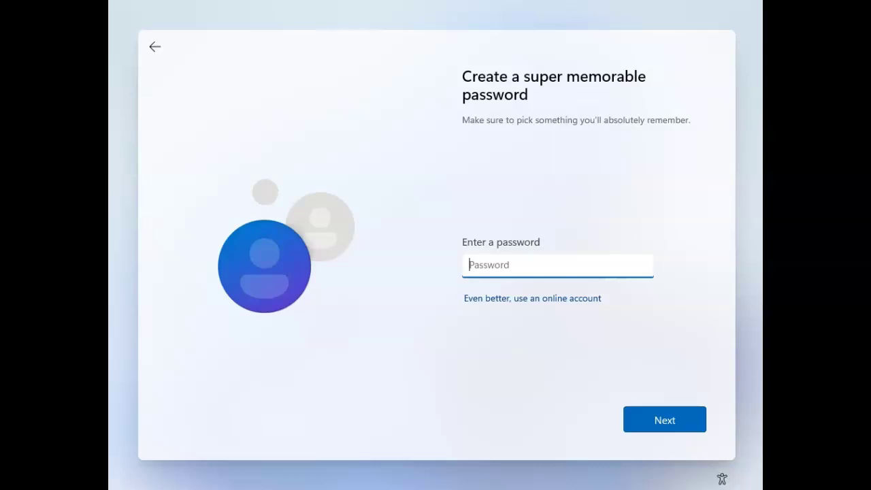
Enter and confirm the local account password
key("Return")
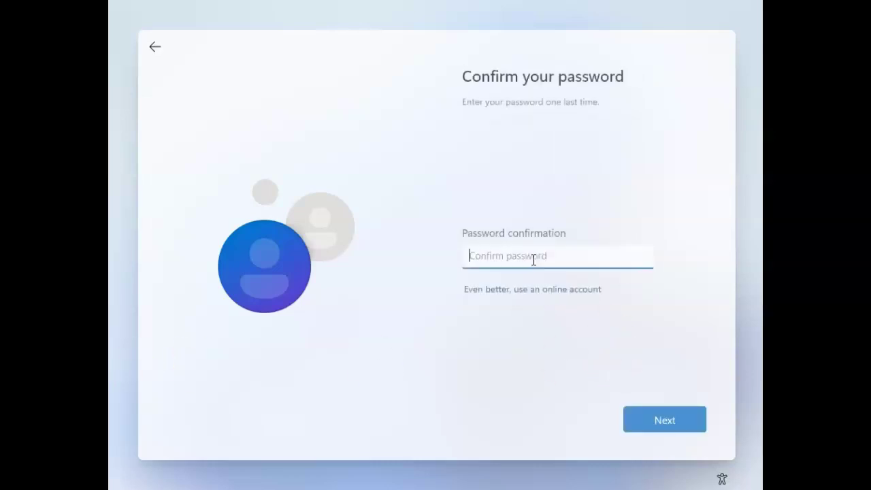
key("Return")
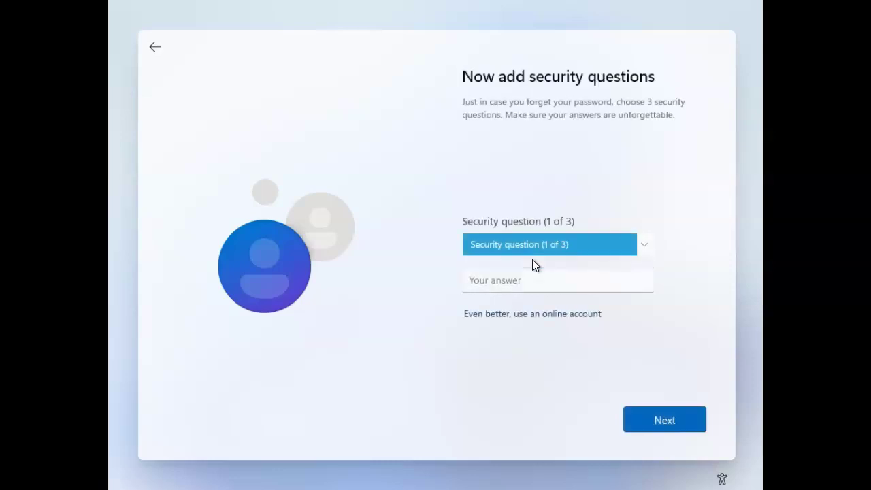
Answer the first pet's name, city and childhood nickname security questions
key("Down")
key("Tab")
type("a")
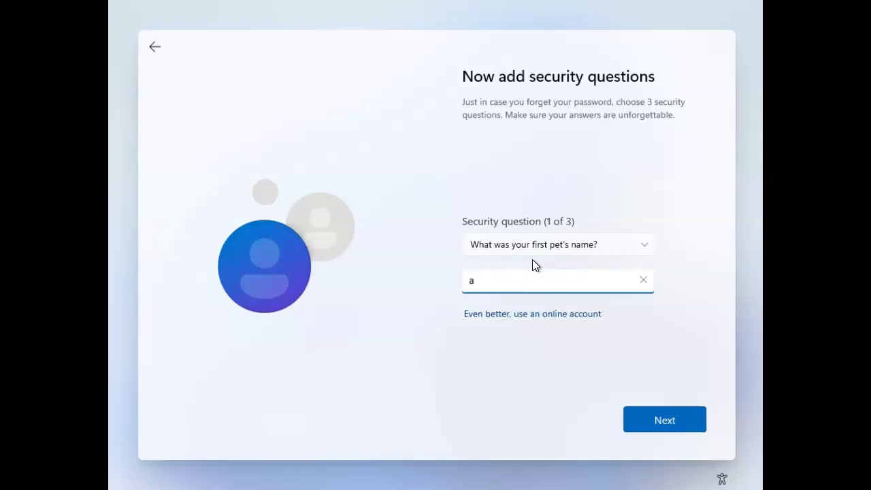
key("Return")
key("Down")
key("Tab")
type("a")
key("Return")
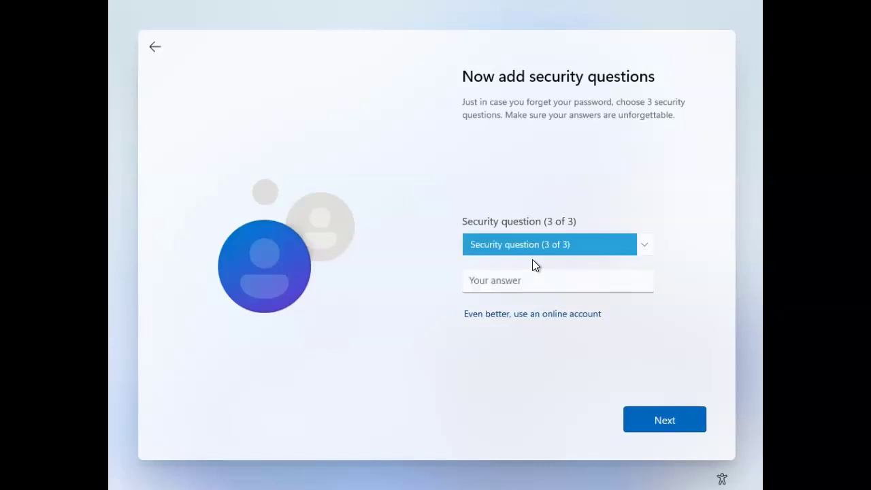
key("Down")
key("Tab")
type("a")
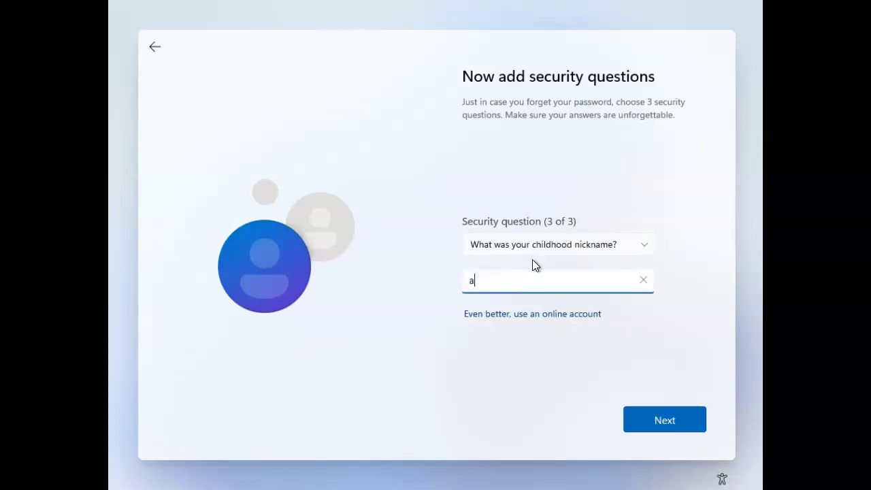
key("Return")
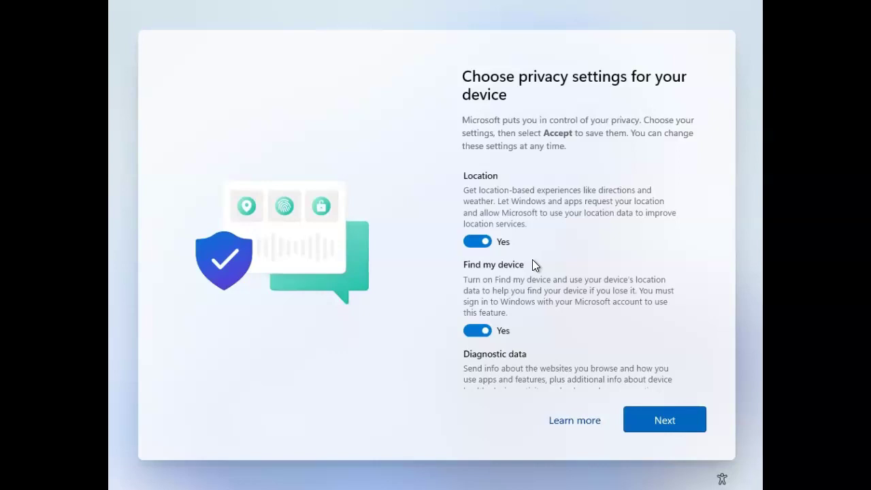
Review the privacy settings and accept the defaults
scroll(613, 266, "down", 10)
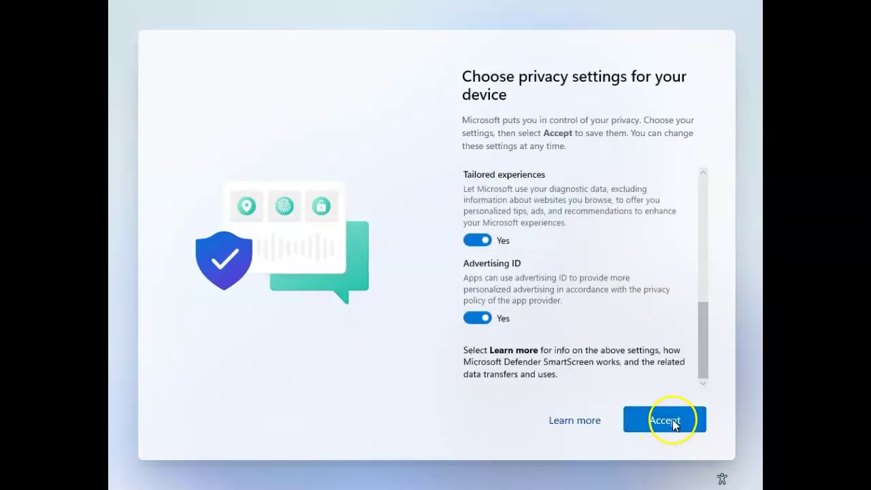
scroll(690, 195, "up", 8)
scroll(687, 193, "up", 1)
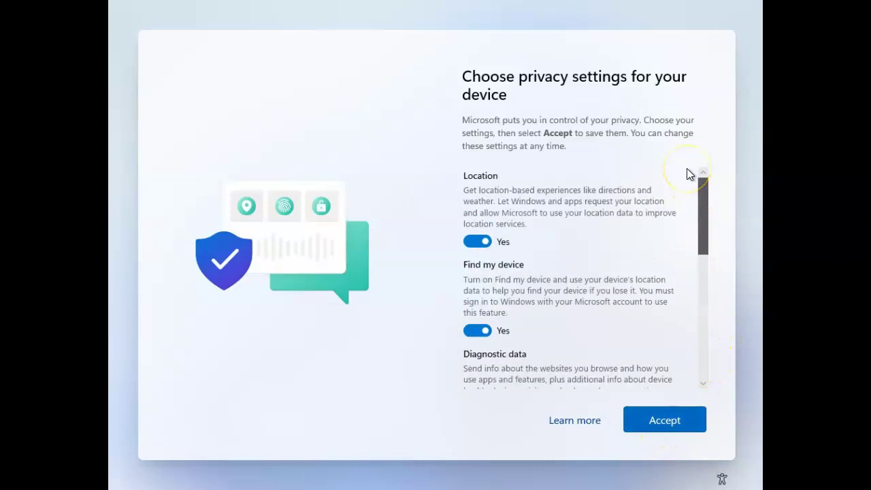
scroll(686, 245, "down", 9)
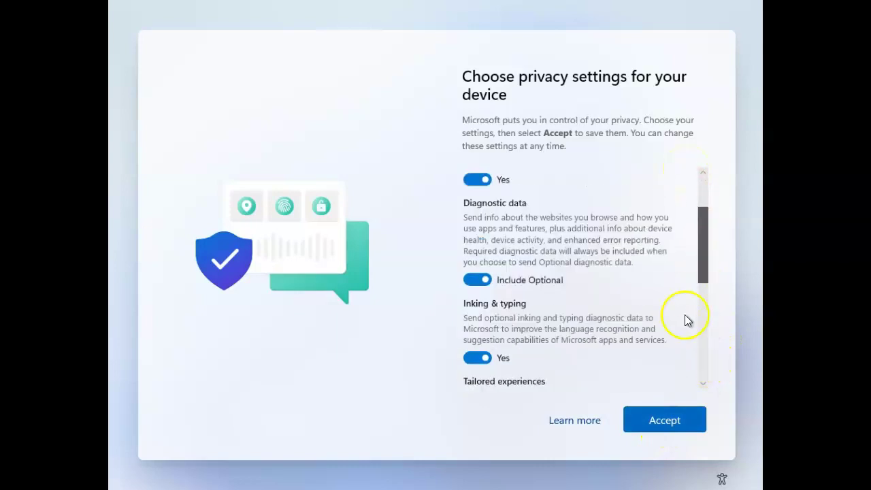
left_click(671, 420)
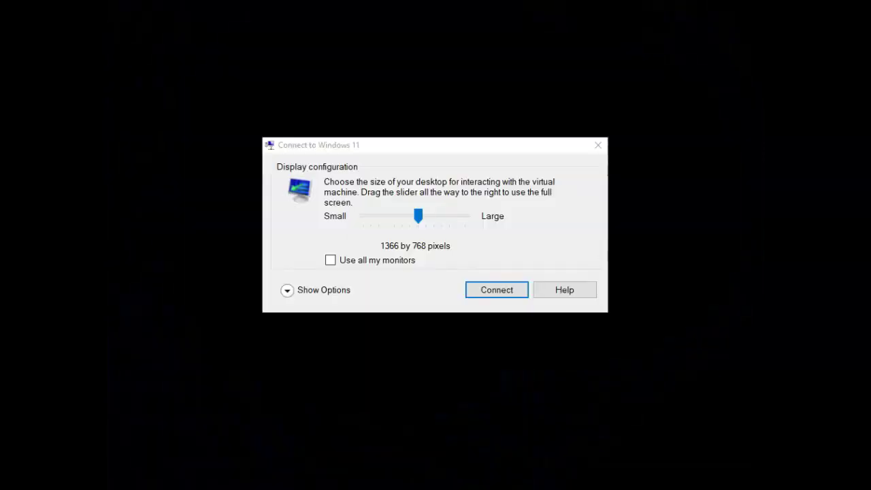
Connect at 1366 by 768, view the widgets, then launch Microsoft Store from Start
left_click(496, 290)
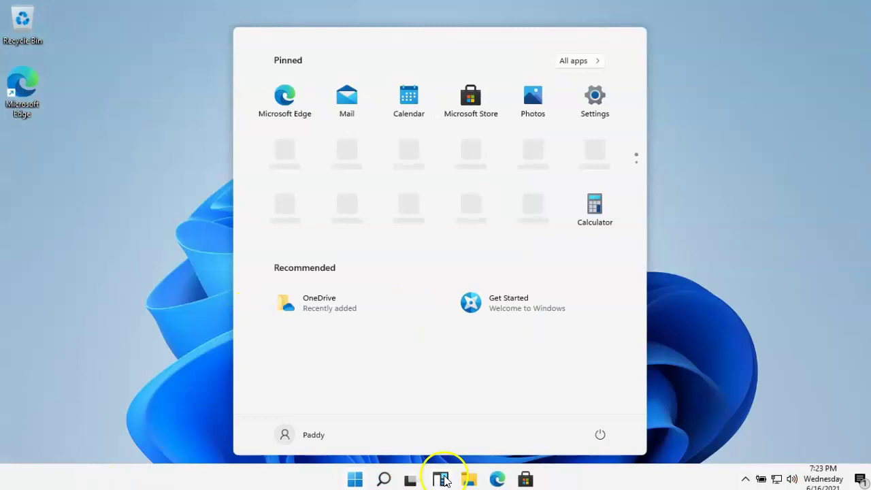
left_click(440, 479)
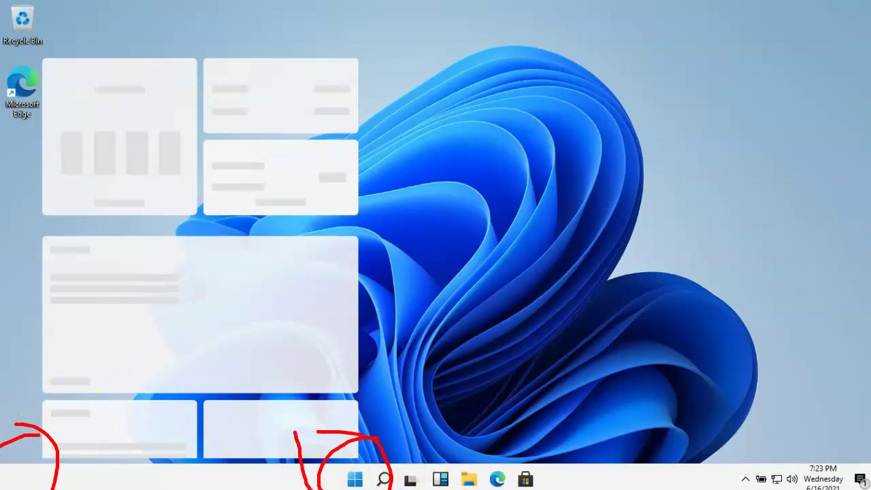
left_click_drag(286, 412, 279, 449)
left_click_drag(469, 320, 524, 234)
left_click(354, 479)
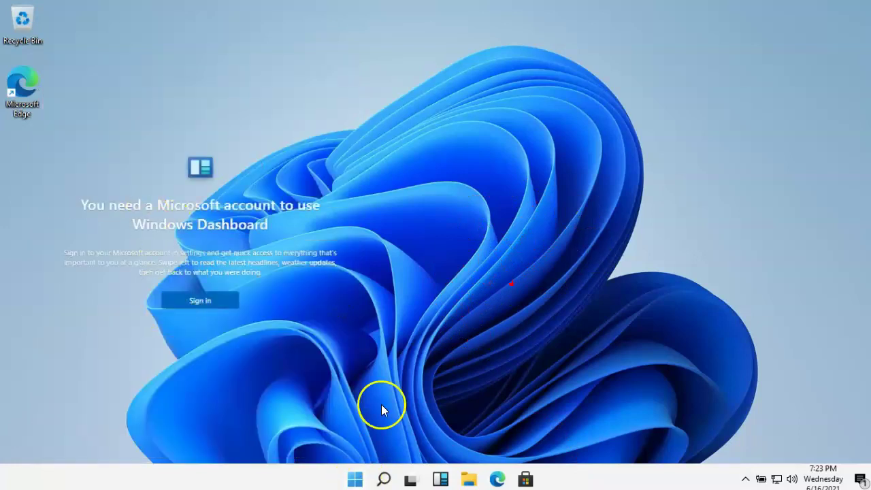
left_click(470, 97)
Open File Explorer from the taskbar and maximize its window
left_click(468, 479)
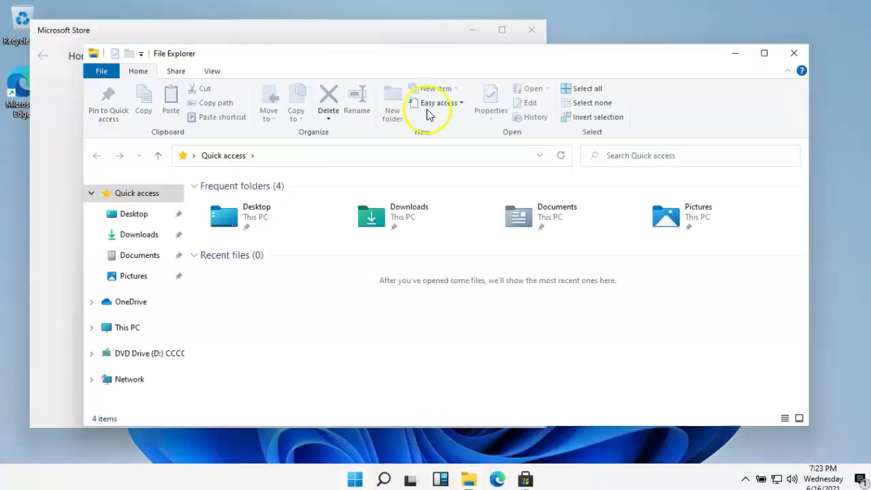
key("super+Up")
left_click_drag(169, 178, 255, 128)
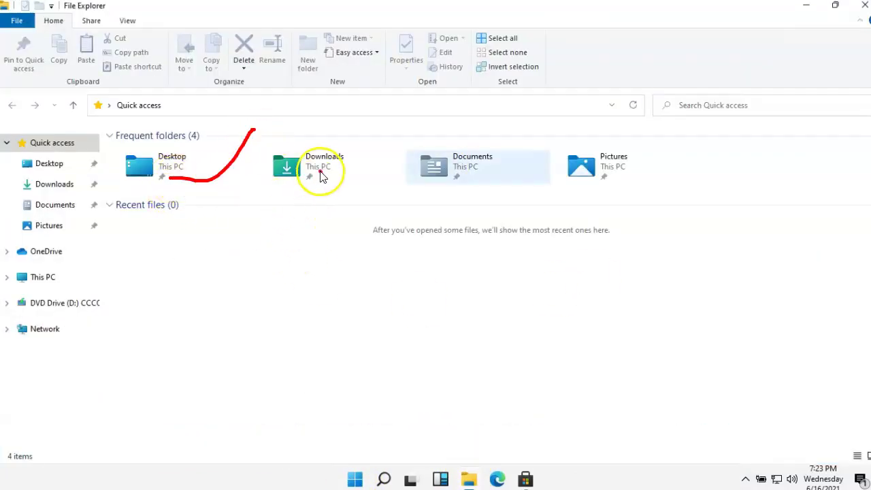
left_click_drag(318, 171, 429, 135)
left_click_drag(487, 187, 566, 155)
mouse_move(626, 180)
left_mouse_down()
mouse_move(632, 190)
mouse_move(686, 144)
left_mouse_up()
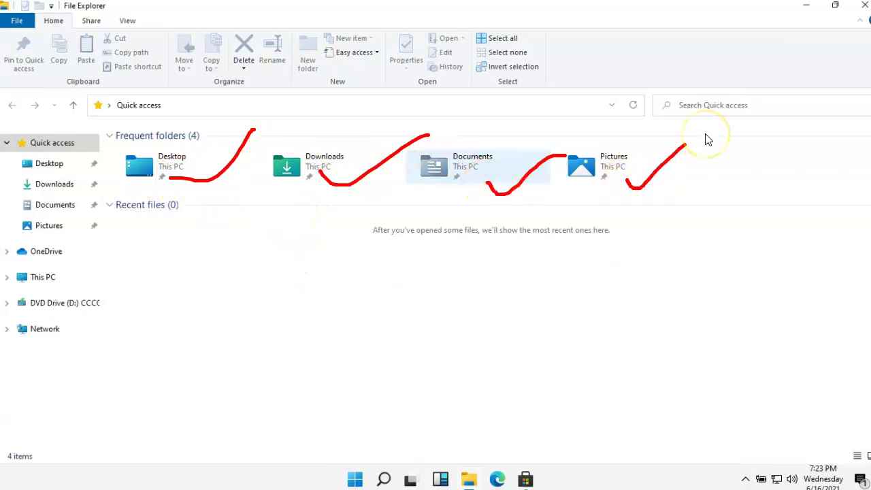
Browse This PC, Local Disk (C:), Downloads and OneDrive, then return to This PC
left_click(34, 279)
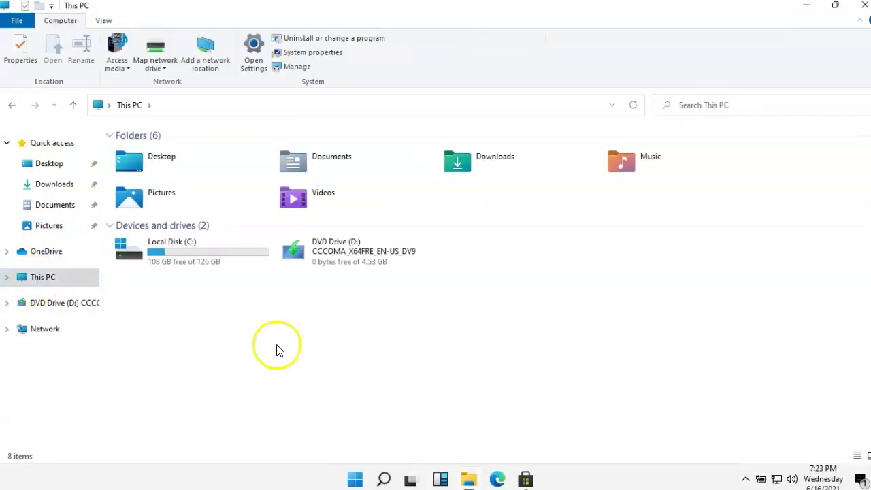
double_click(153, 256)
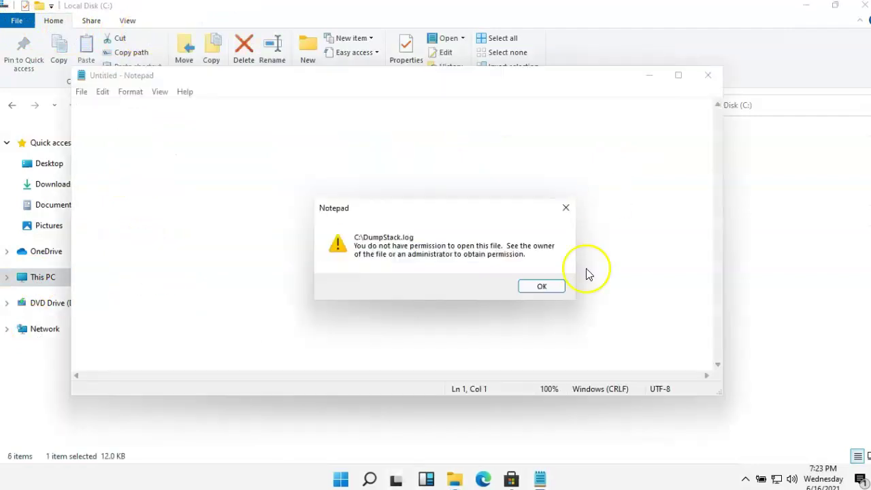
left_click(542, 285)
left_click(53, 184)
left_click(43, 253)
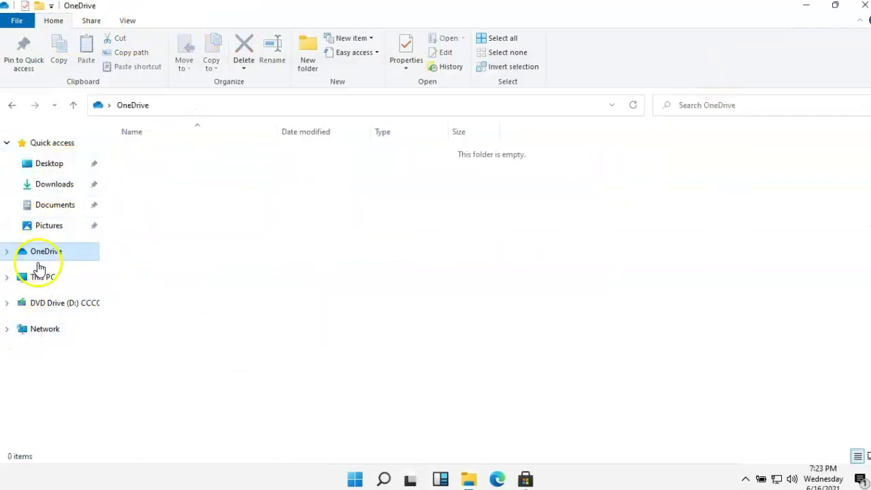
left_click(42, 276)
Check Windows Security's Protection history from the tray, close it, and bring up Start's quick-links menu
left_click(745, 479)
left_click(732, 451)
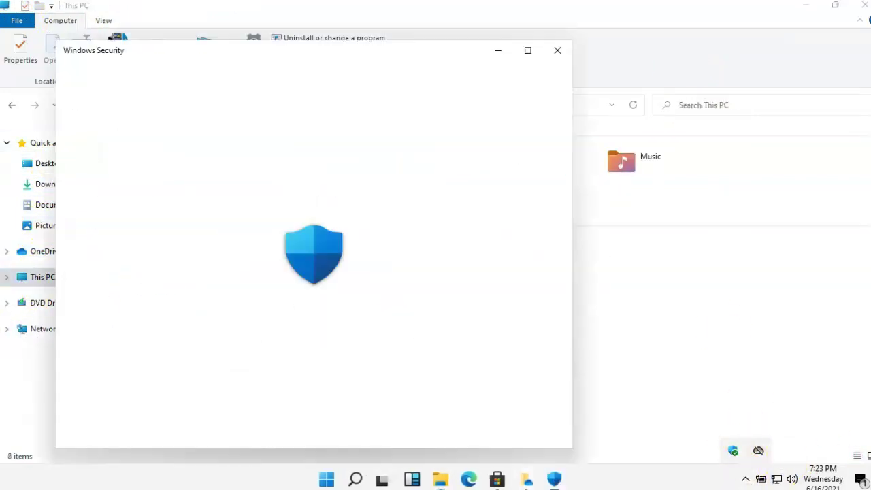
left_click(527, 50)
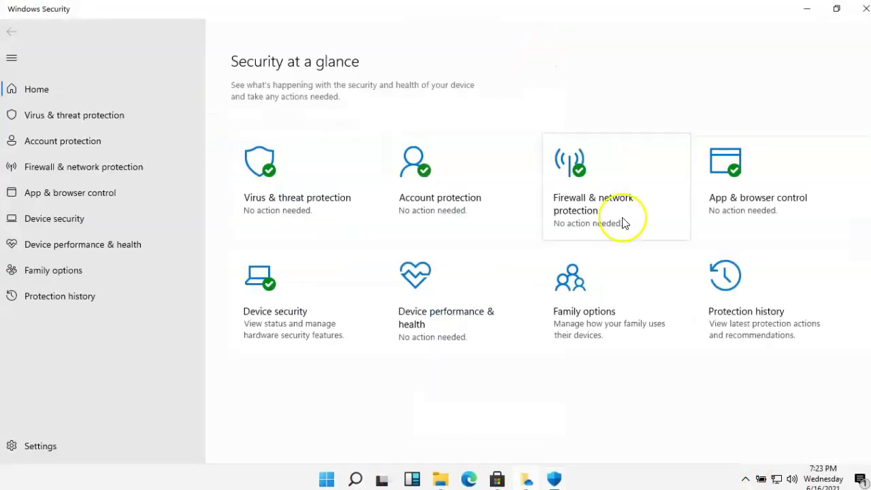
left_click(759, 329)
left_click(43, 89)
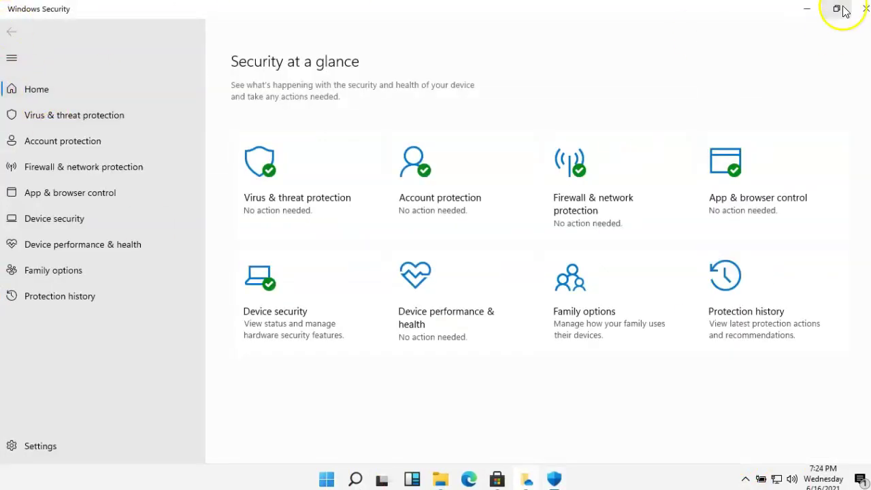
left_click(865, 8)
right_click(326, 478)
Open the Run prompt, move it toward the centre, then cancel it
left_click(290, 402)
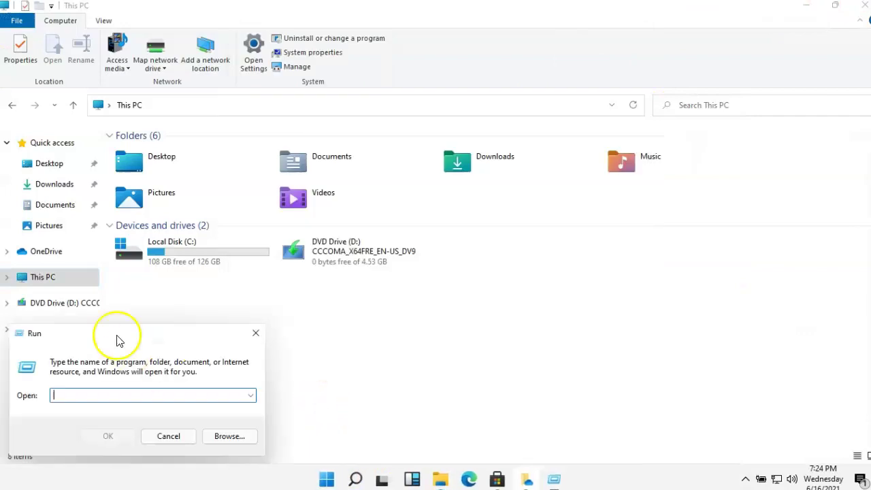
left_click_drag(117, 340, 303, 334)
left_click(361, 439)
Launch Windows PowerShell (Admin), select its update notice banner, and close the console
right_click(341, 480)
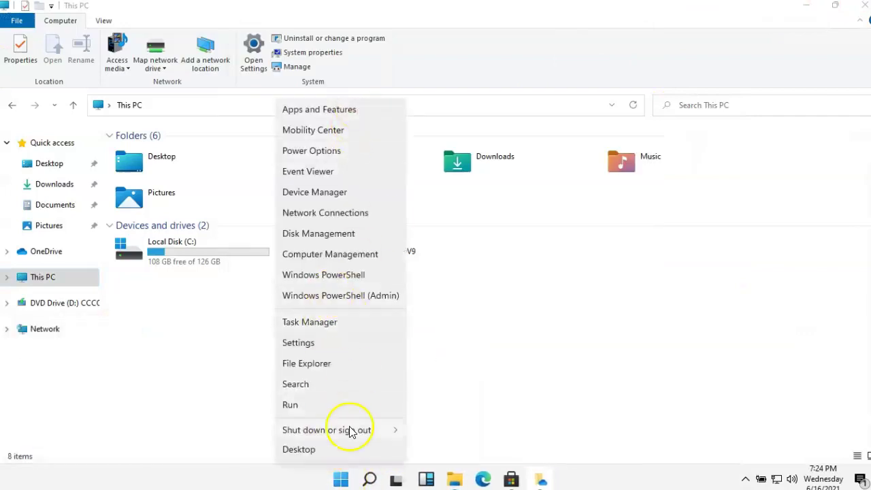
left_click(339, 295)
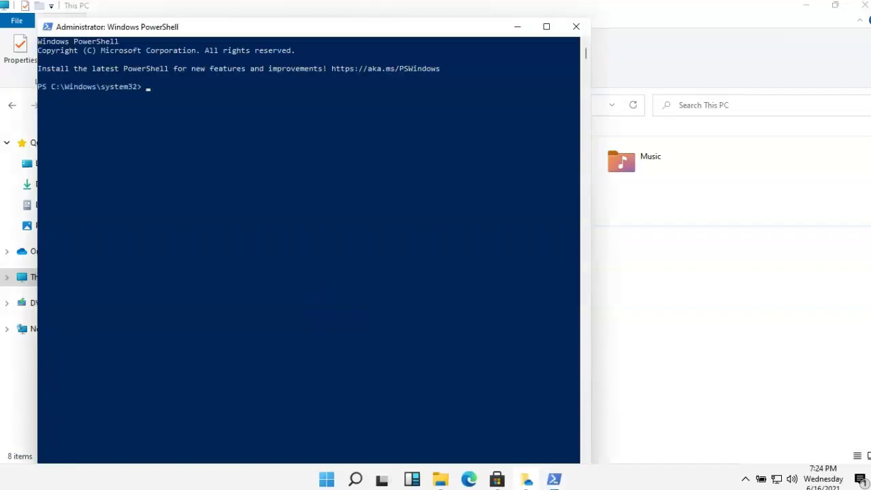
left_click_drag(192, 131, 416, 70)
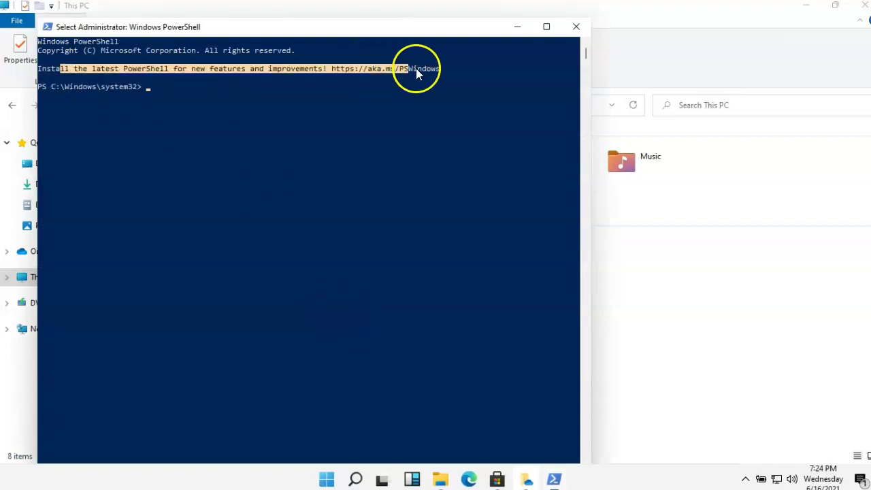
left_click(576, 27)
right_click(340, 479)
left_click(344, 480)
right_click(346, 483)
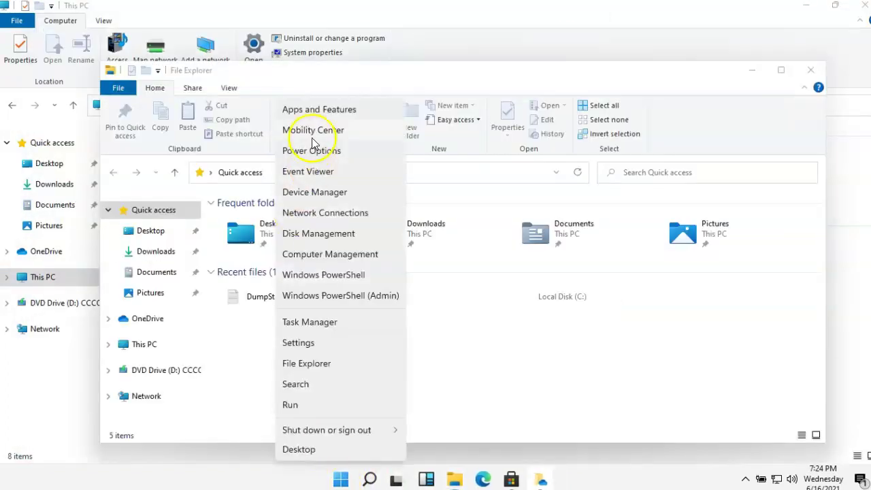
Run 'control' and set Control Panel's View by to Small icons
left_click(321, 411)
type("control")
key("Return")
left_click(657, 136)
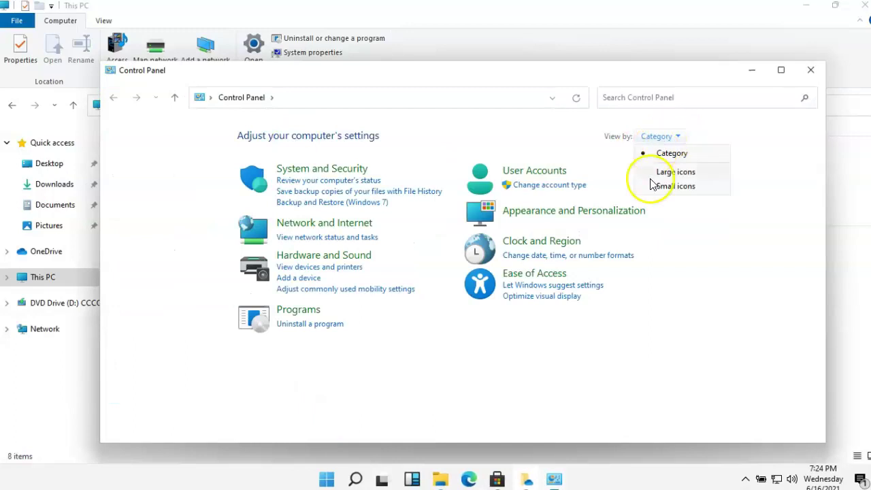
left_click(651, 184)
Run 'winver' to view About Windows showing OS Build 21996.1, then dismiss it
right_click(326, 480)
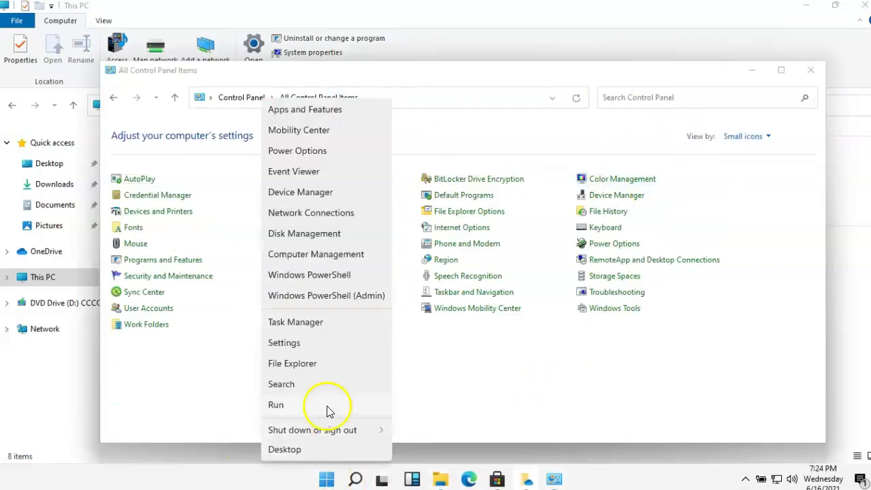
left_click(329, 405)
type("winver")
key("Return")
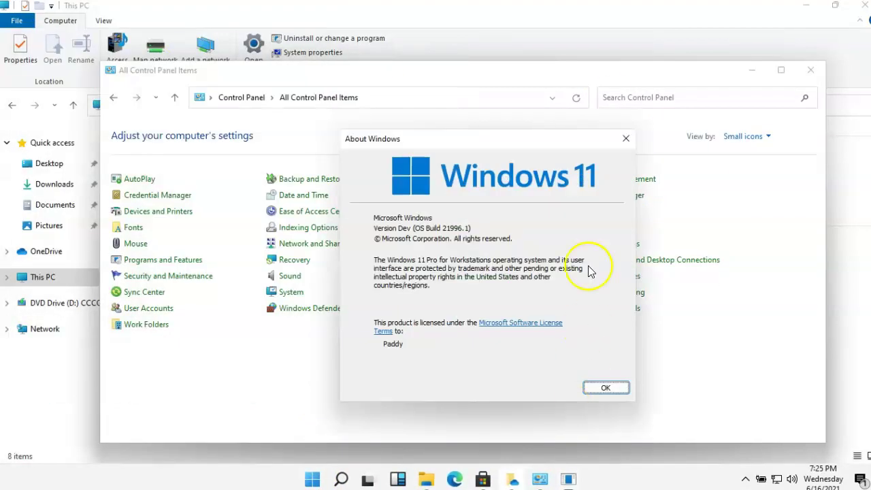
left_click_drag(425, 200, 604, 197)
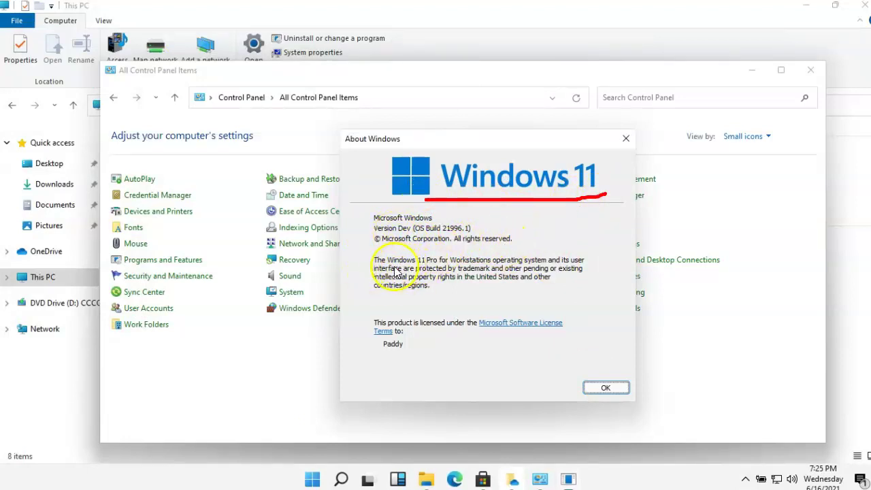
left_click_drag(394, 268, 434, 264)
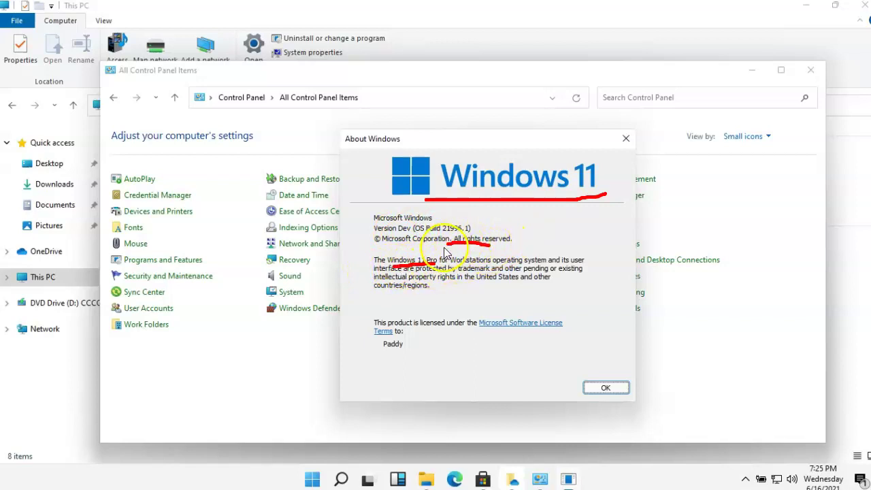
key("Escape")
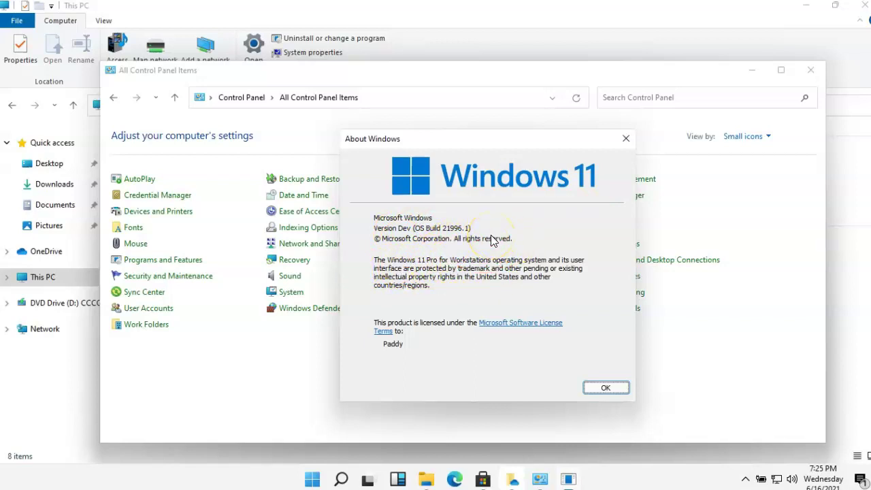